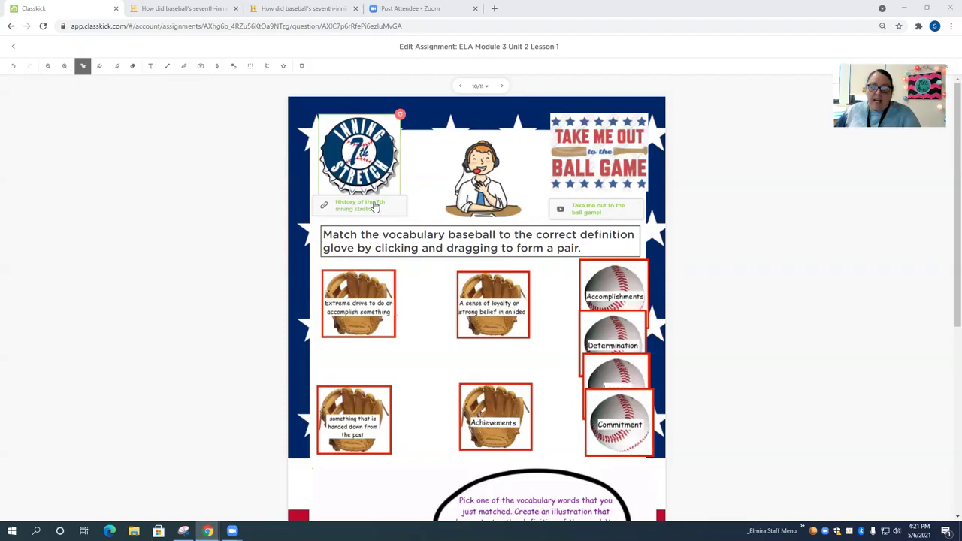
- Read the History of the 7th inning stretch article, then return and play the Take Me Out video
left_click(387, 337)
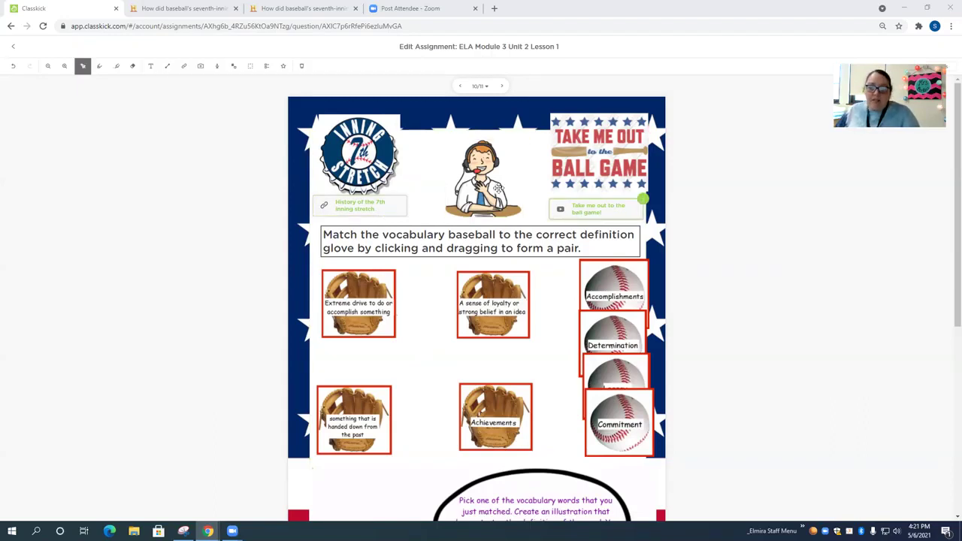
left_click(392, 210)
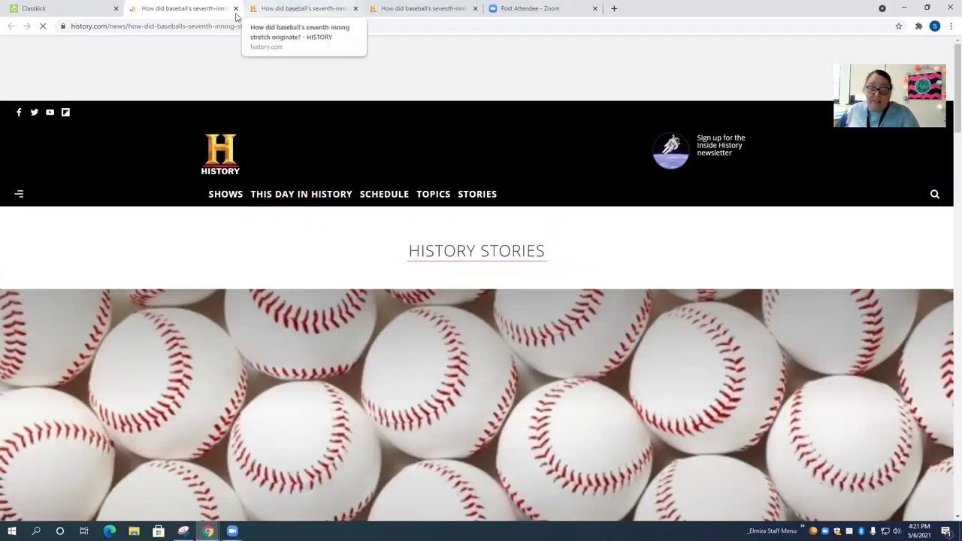
scroll(382, 217, "down", 3)
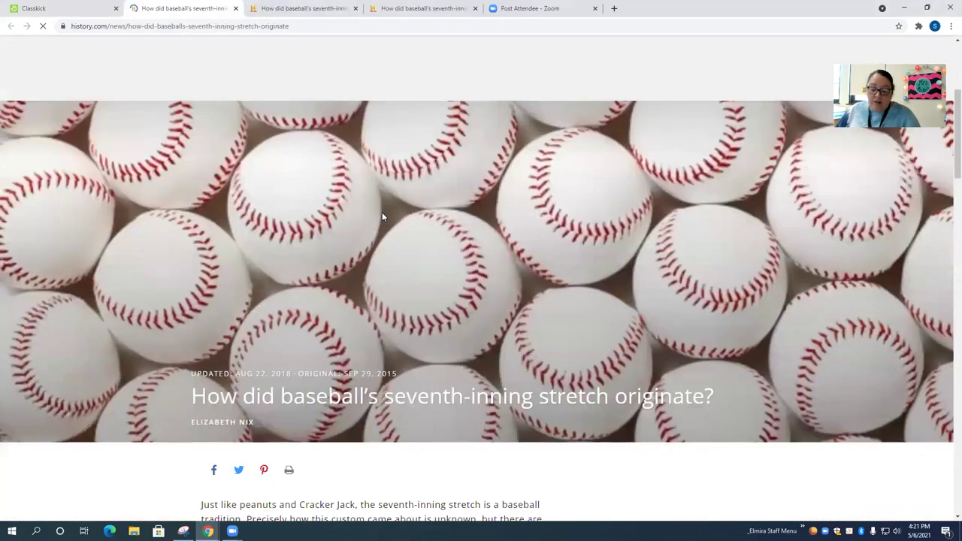
left_click(85, 9)
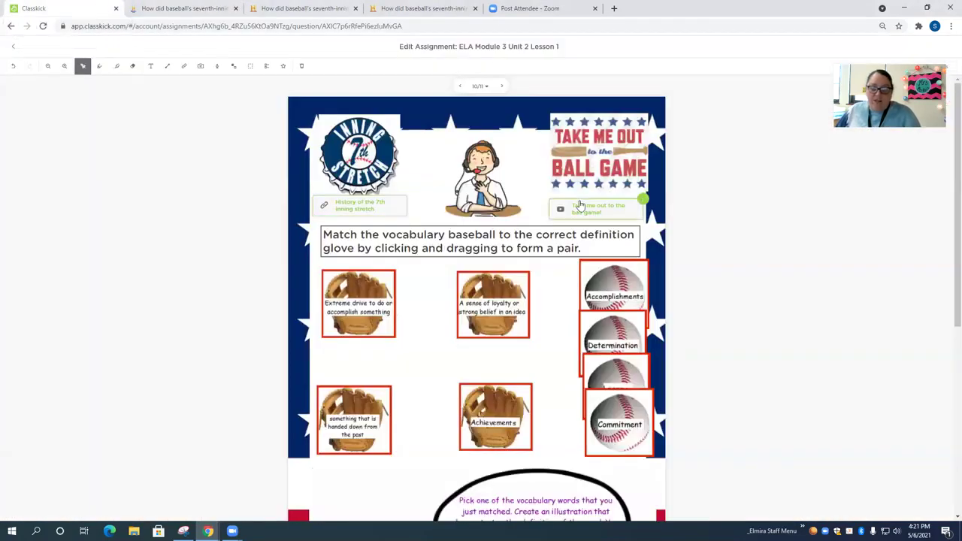
left_click(580, 211)
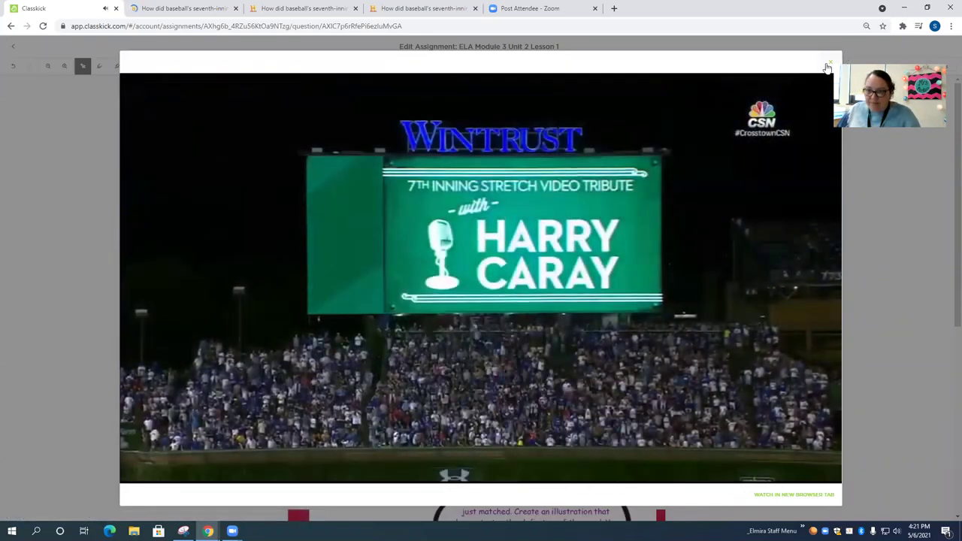
- Close the Take Me Out to the Ball Game video popup and select the matching instructions box
left_click(827, 67)
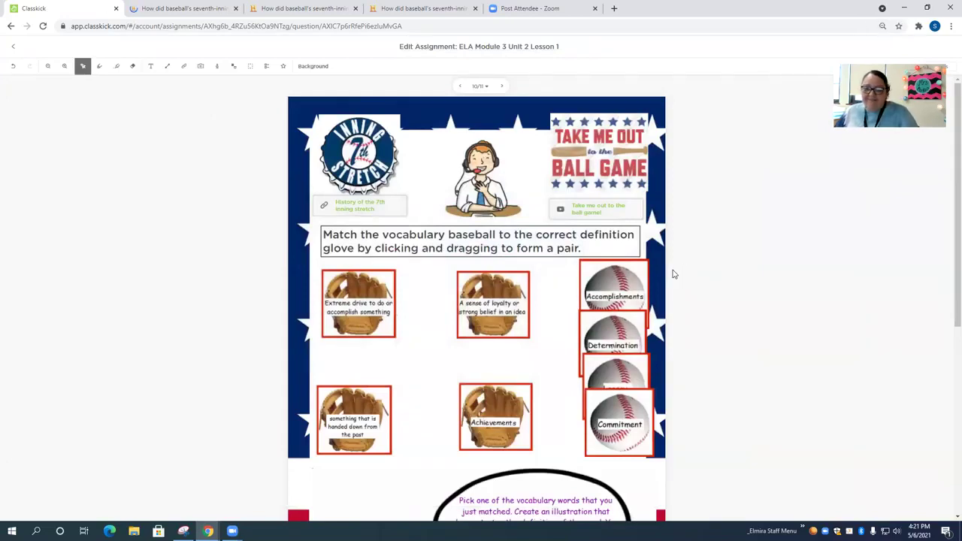
left_click(633, 221)
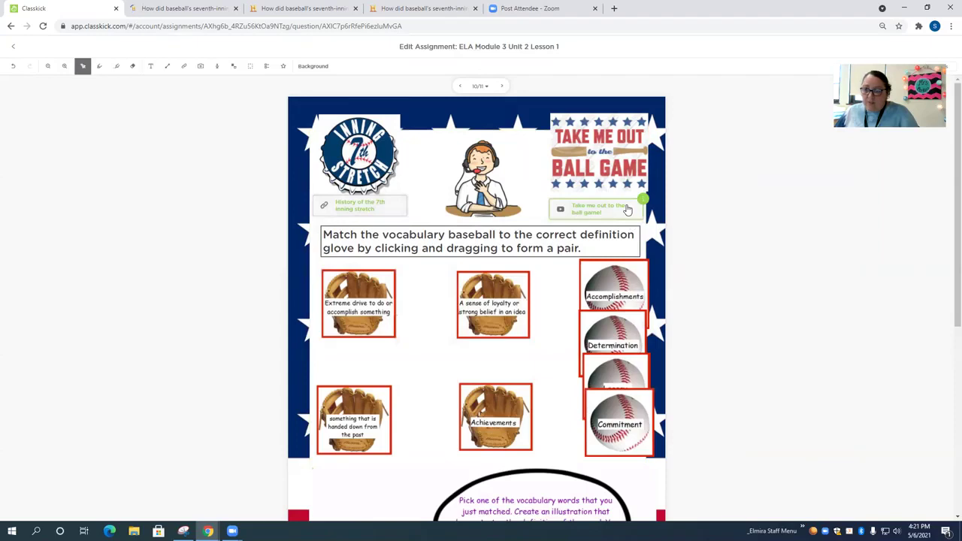
- Nudge the Accomplishments baseball back into the right-hand stack
scroll(762, 282, "down", 1)
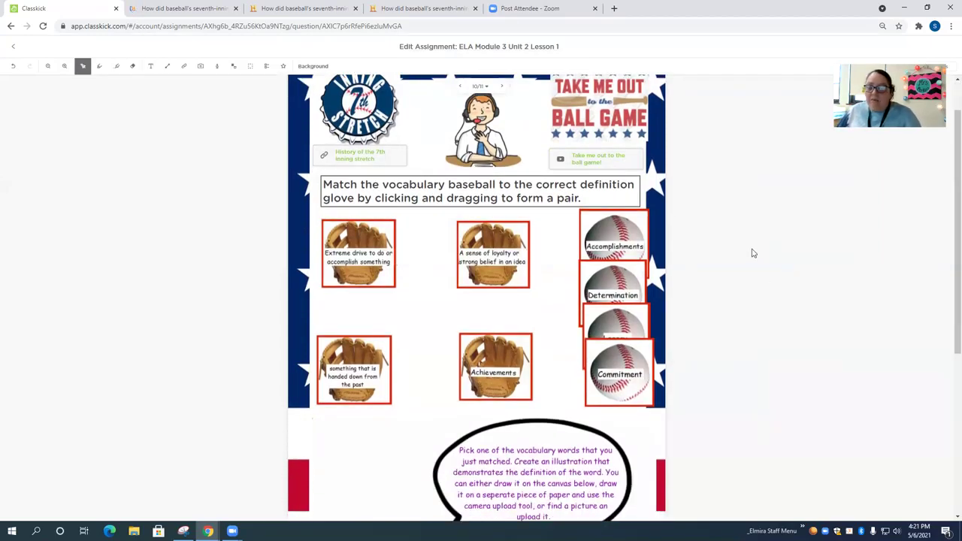
left_click(630, 242)
left_click(363, 256)
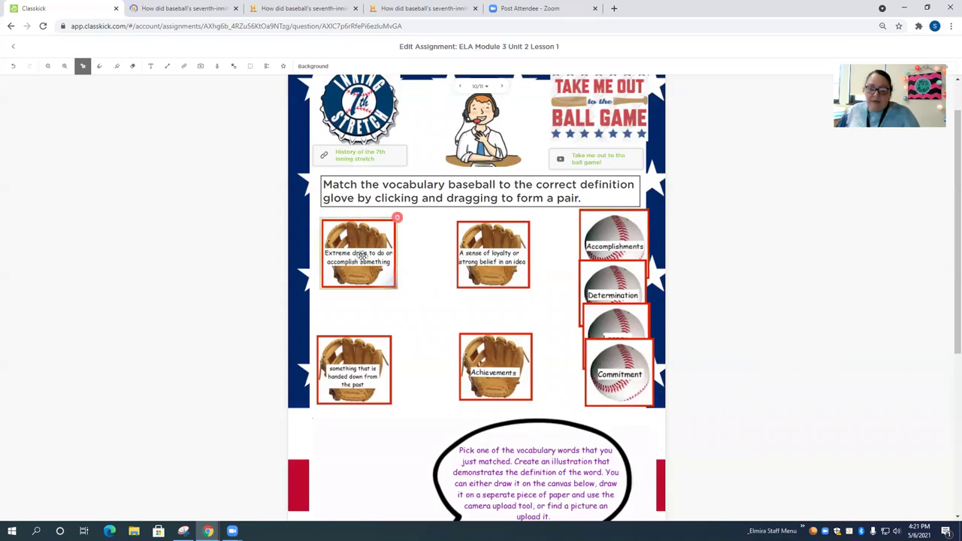
left_click(482, 237)
left_click(353, 259)
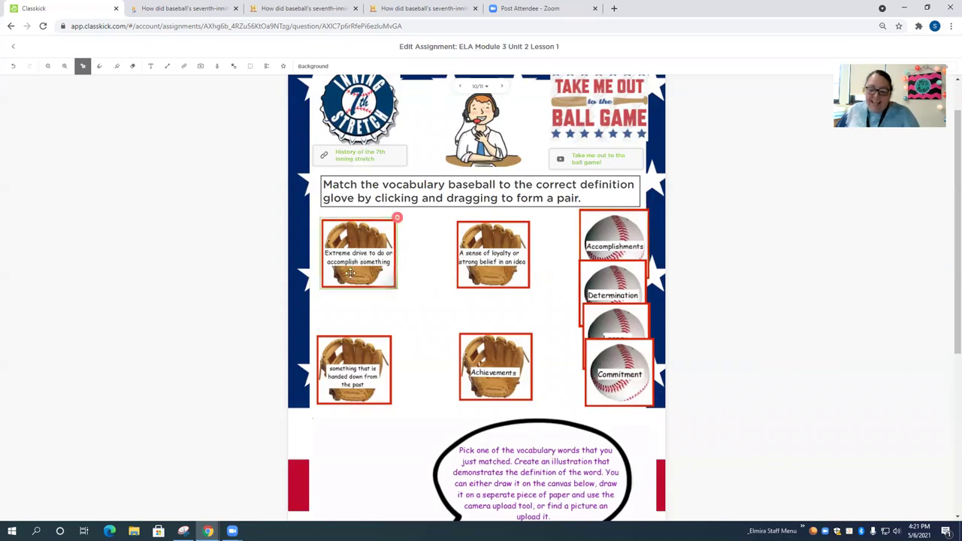
left_click(606, 239)
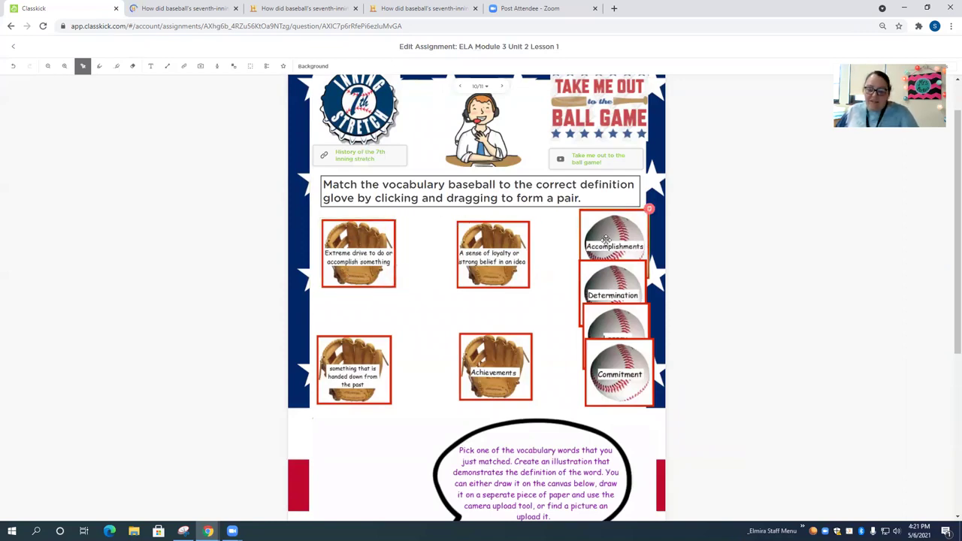
mouse_move(606, 239)
left_mouse_down()
mouse_move(531, 214)
mouse_move(382, 289)
mouse_move(551, 220)
mouse_move(609, 233)
mouse_move(415, 264)
mouse_move(625, 237)
mouse_move(599, 240)
left_mouse_up()
- Move the Determination baseball down and line up the column so Legacy is fully visible
left_click(617, 288)
left_click_drag(616, 289, 606, 319)
left_click_drag(647, 368, 636, 373)
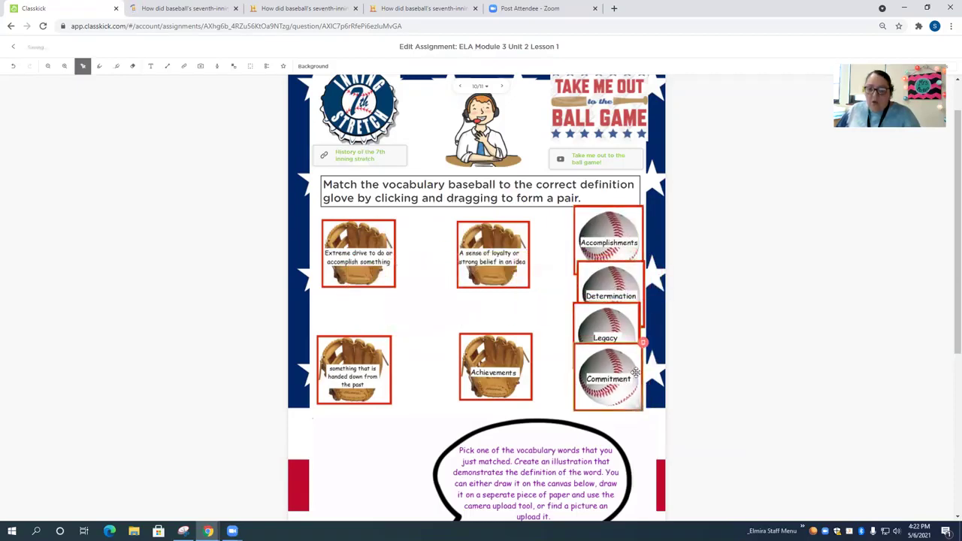
left_click(388, 279)
left_click(391, 318)
left_click(526, 352)
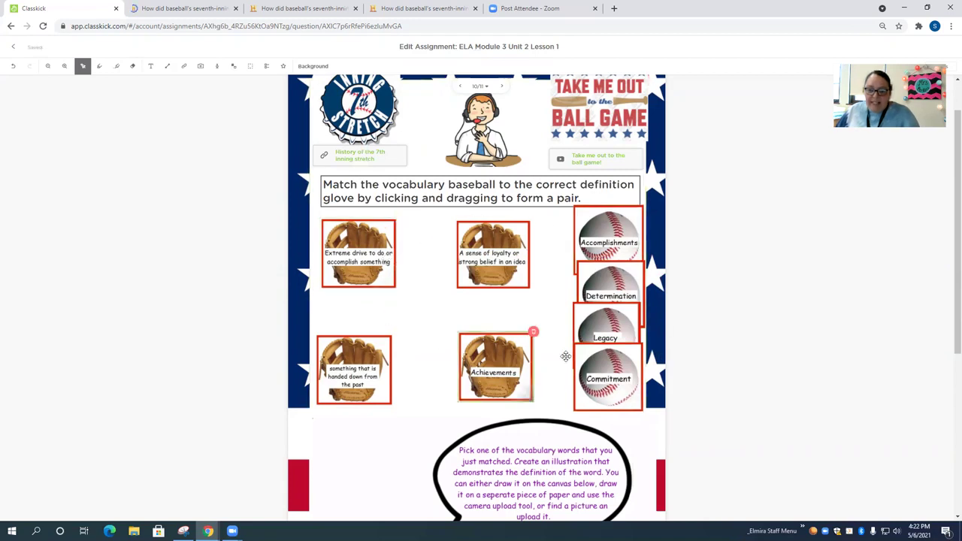
scroll(568, 353, "down", 4)
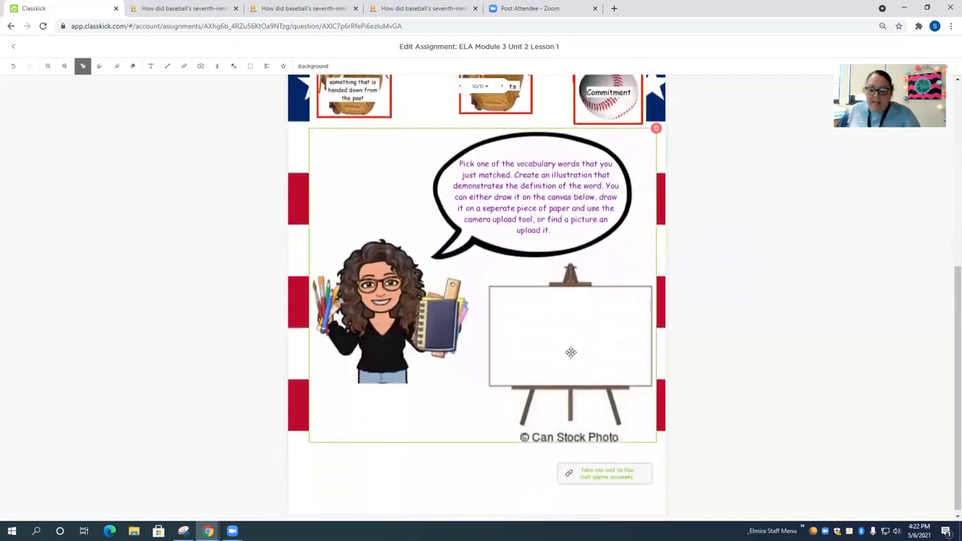
scroll(571, 352, "up", 1)
left_click(748, 365)
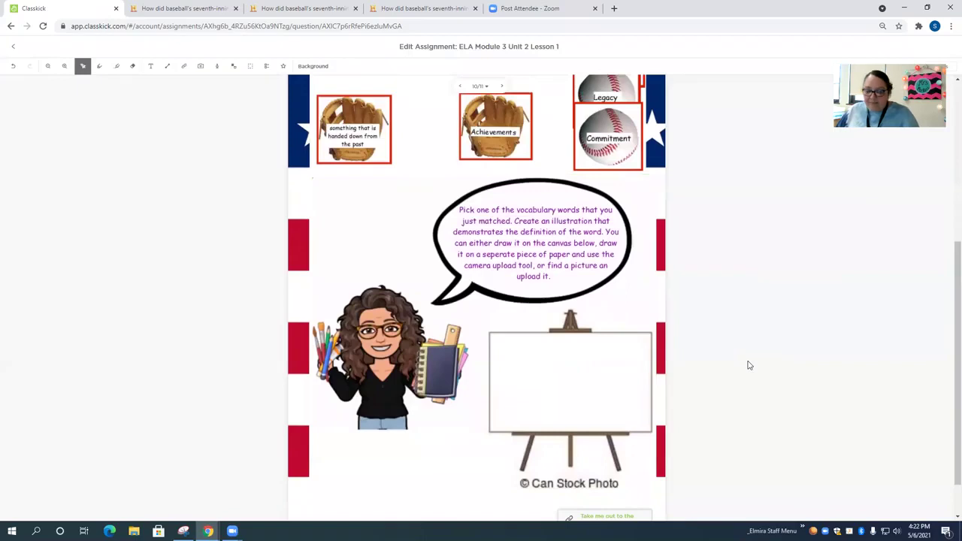
left_click(583, 258)
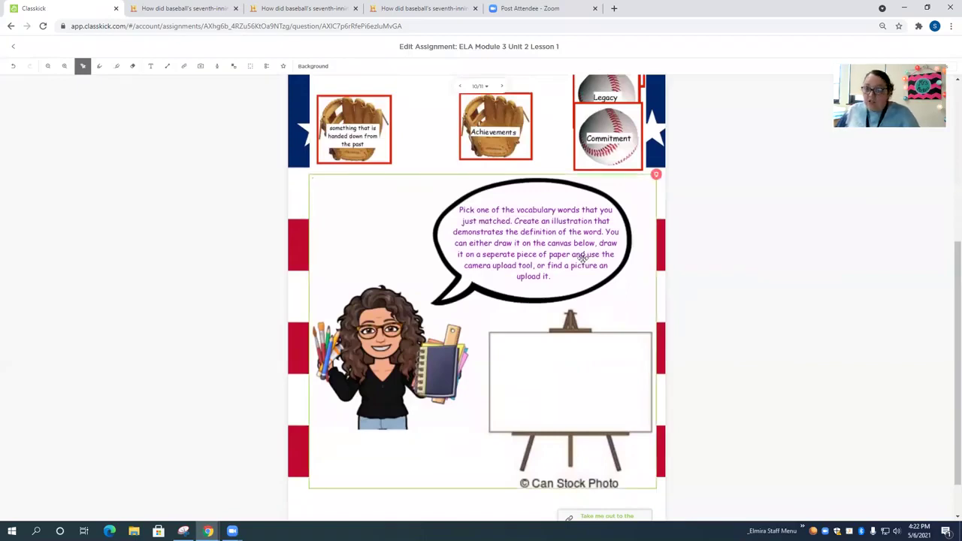
scroll(576, 248, "up", 2)
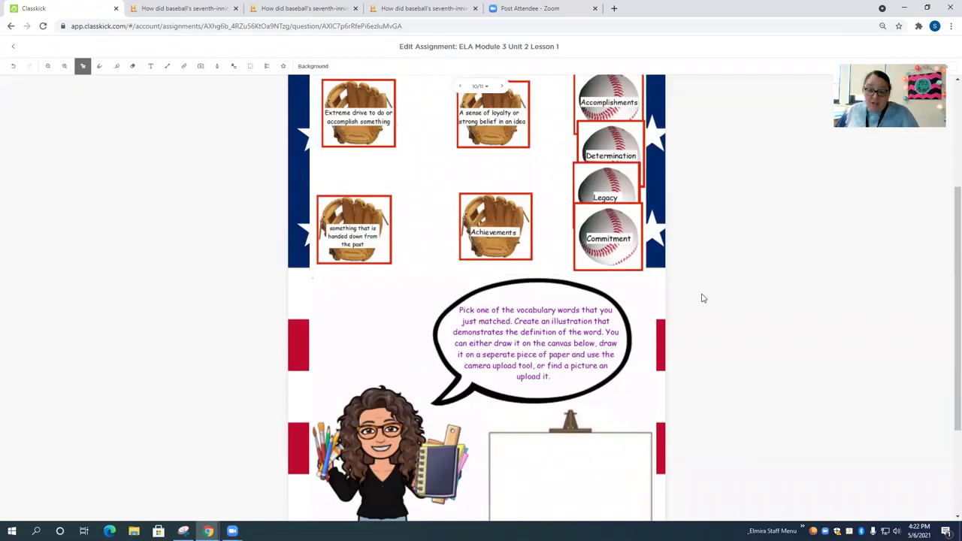
scroll(702, 298, "down", 2)
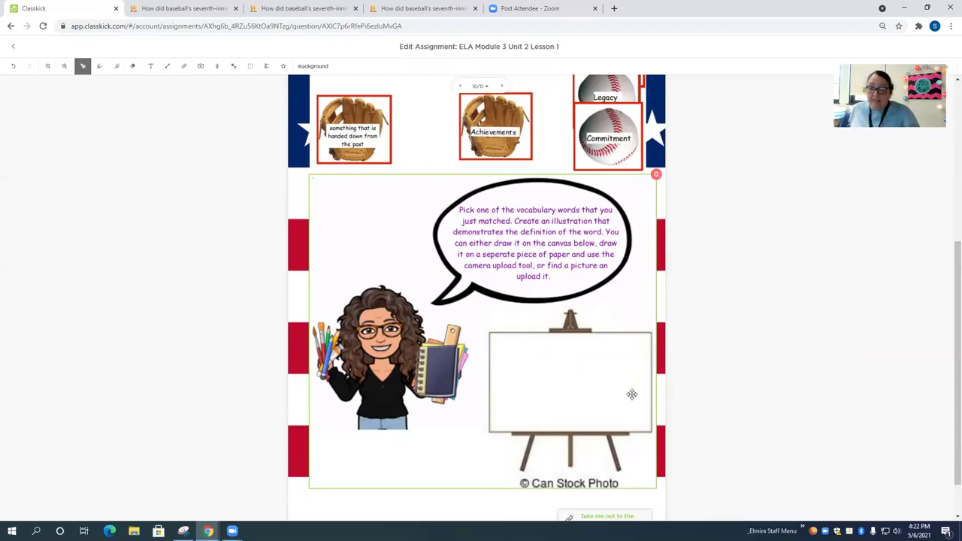
left_click(201, 67)
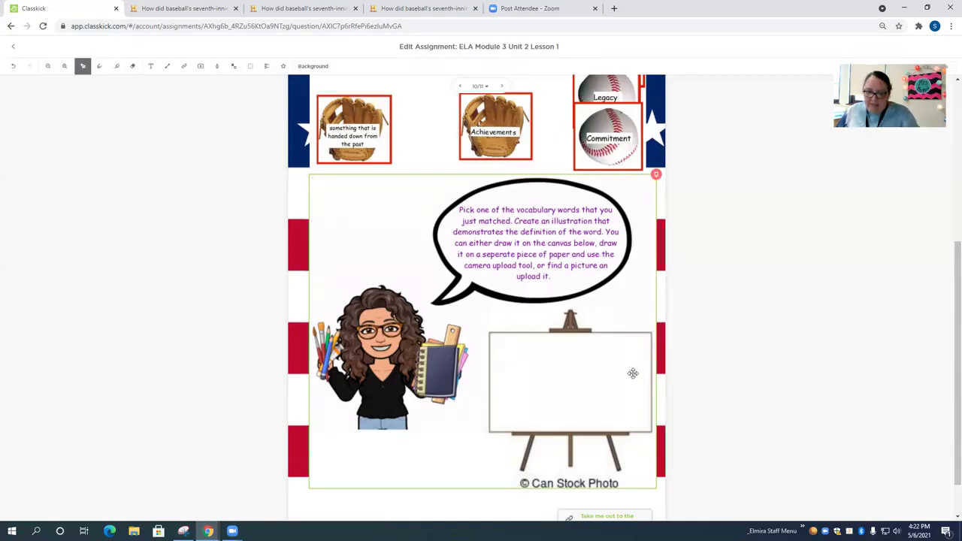
scroll(599, 368, "up", 2)
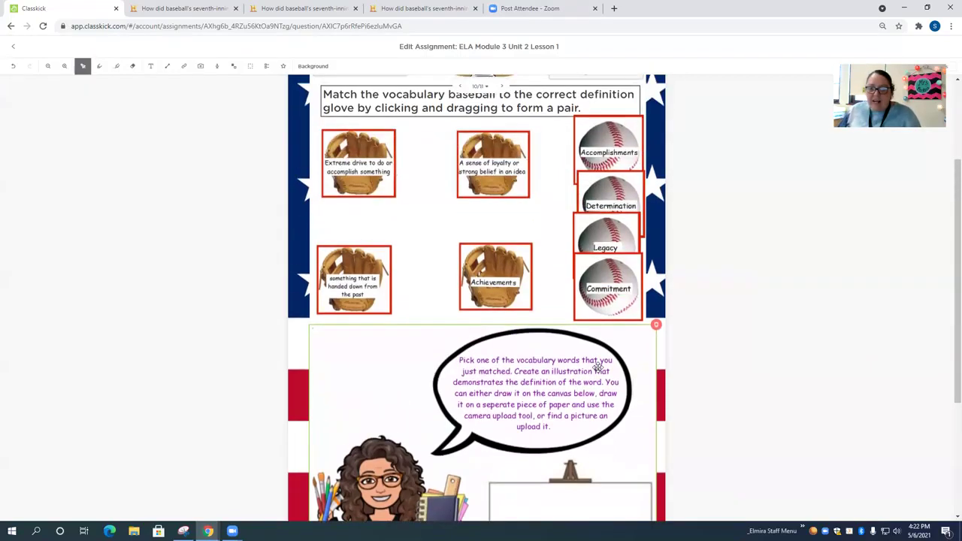
scroll(598, 372, "up", 2)
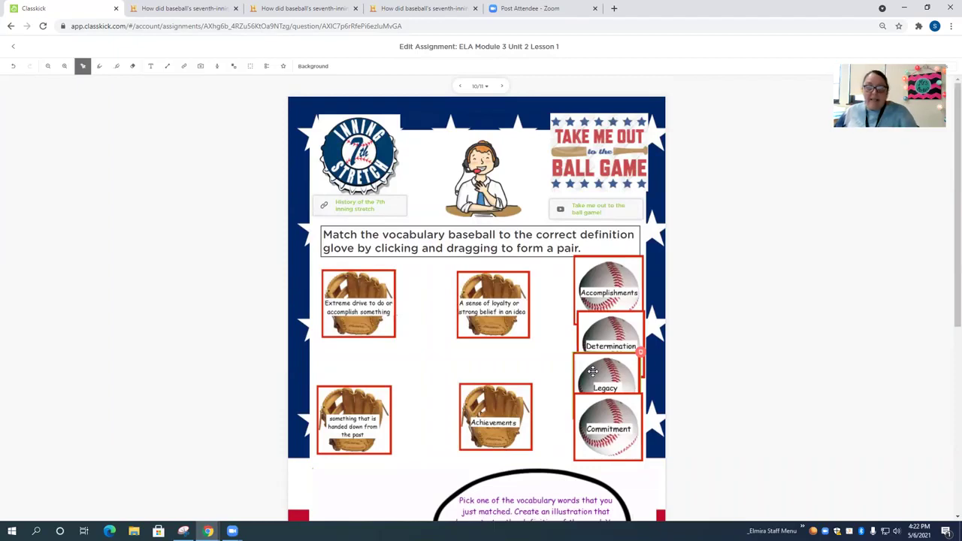
left_click(482, 331)
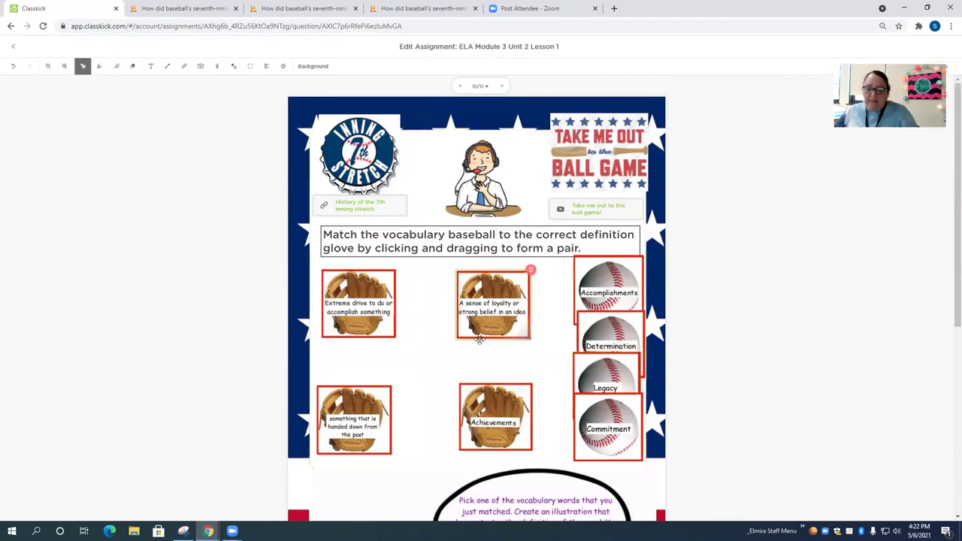
scroll(480, 339, "down", 5)
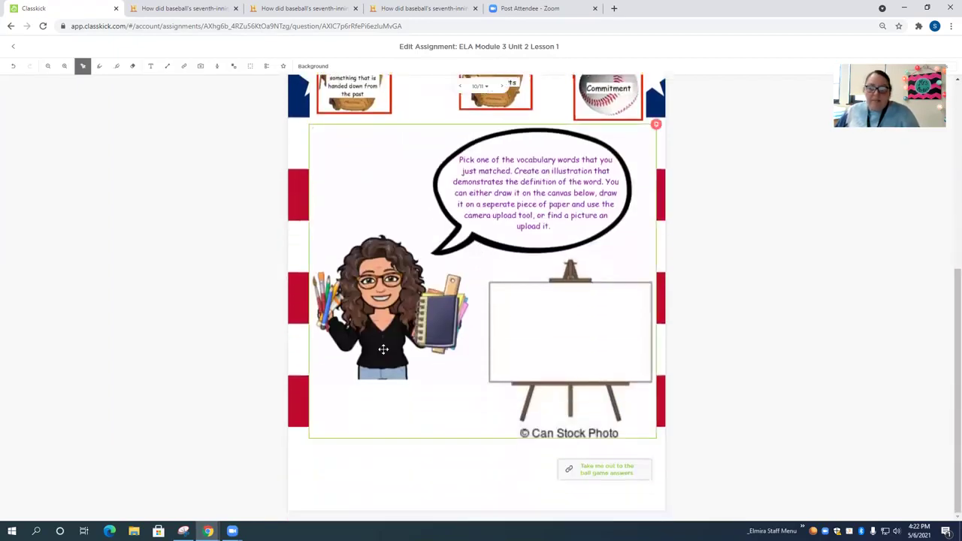
left_click(609, 481)
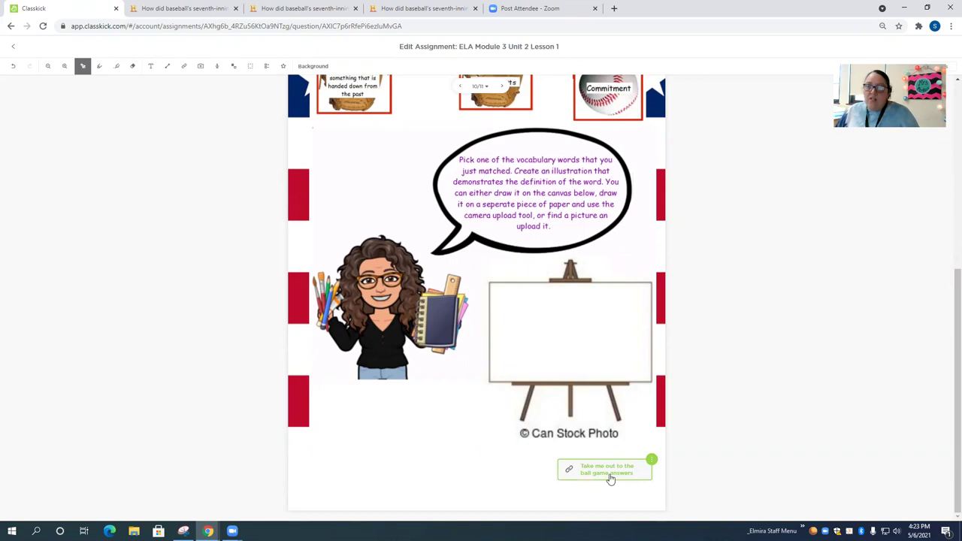
left_click(609, 479)
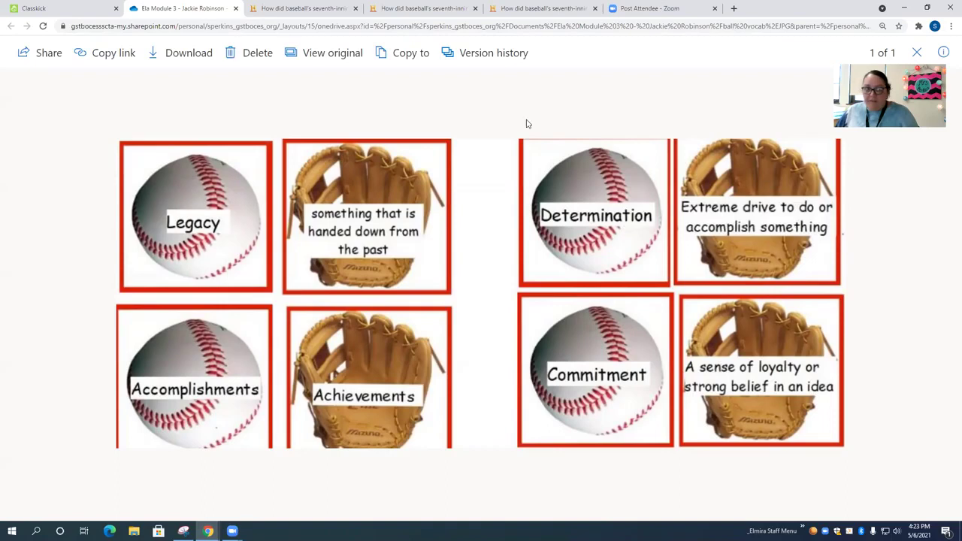
left_click(236, 8)
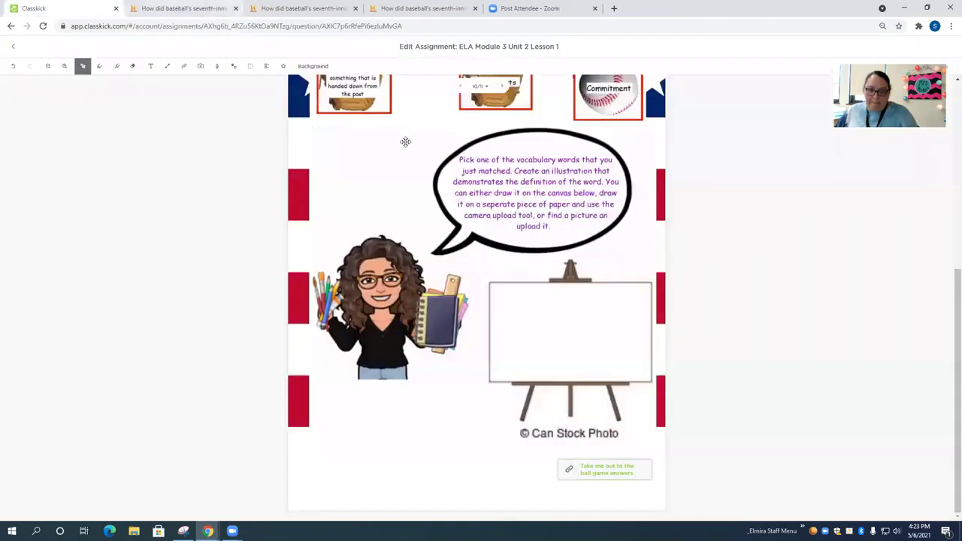
scroll(516, 318, "up", 5)
scroll(517, 317, "up", 3)
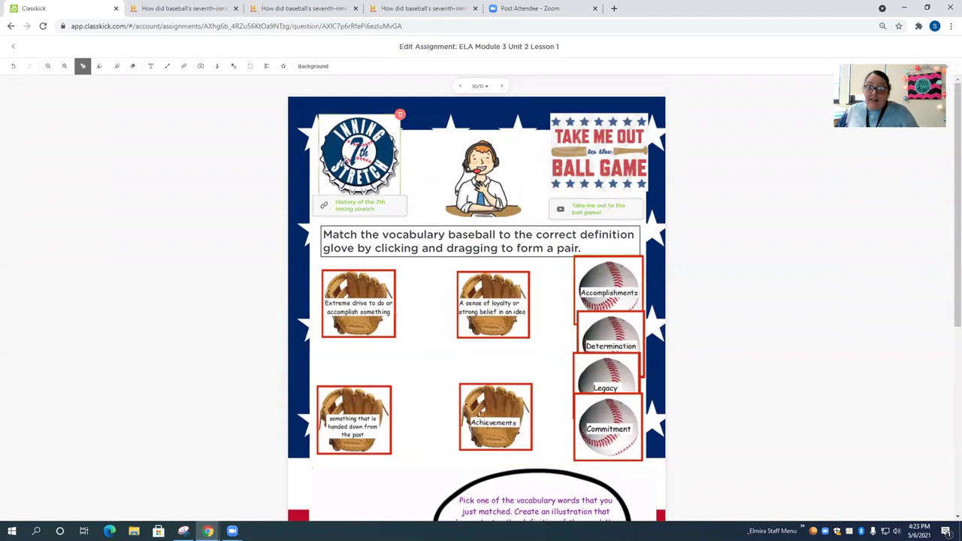
left_click(365, 209)
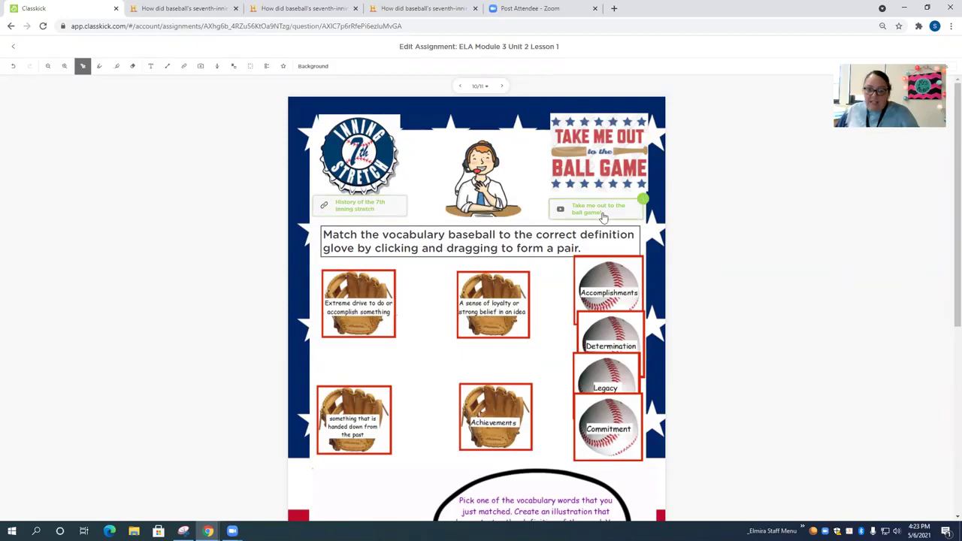
scroll(601, 216, "down", 2)
left_click(500, 274)
left_click(557, 331)
scroll(422, 359, "down", 2)
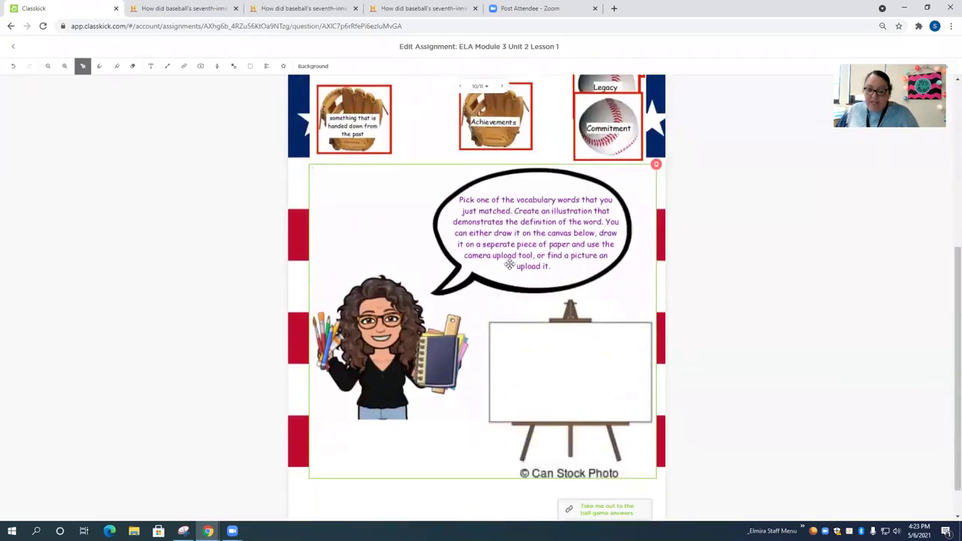